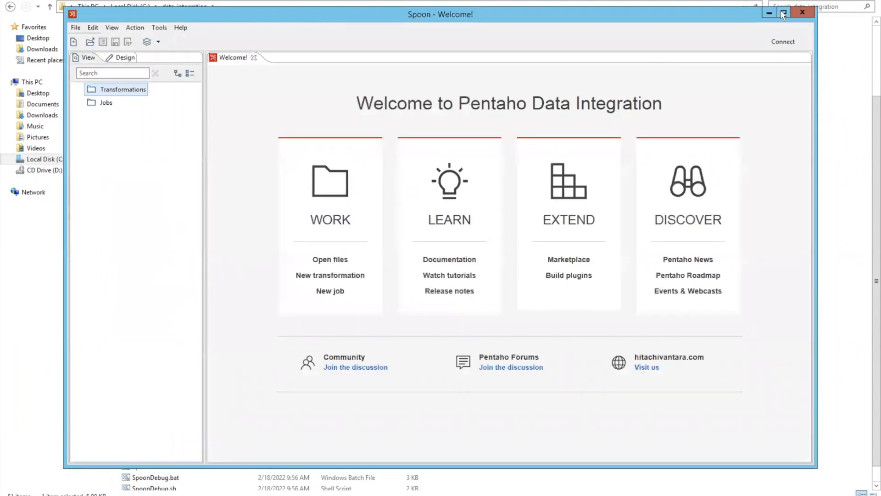
Step: Create a new transformation in the maximized window and expand the Input category of available steps
left_click(784, 12)
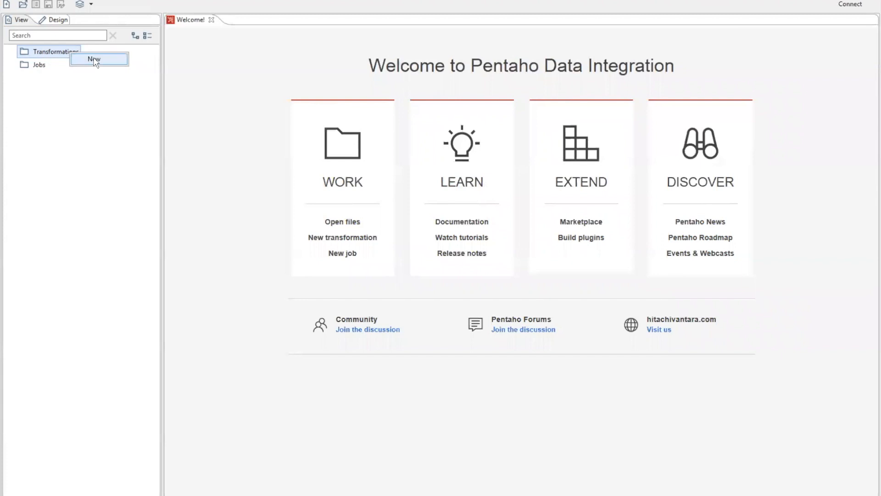
key("ctrl+n")
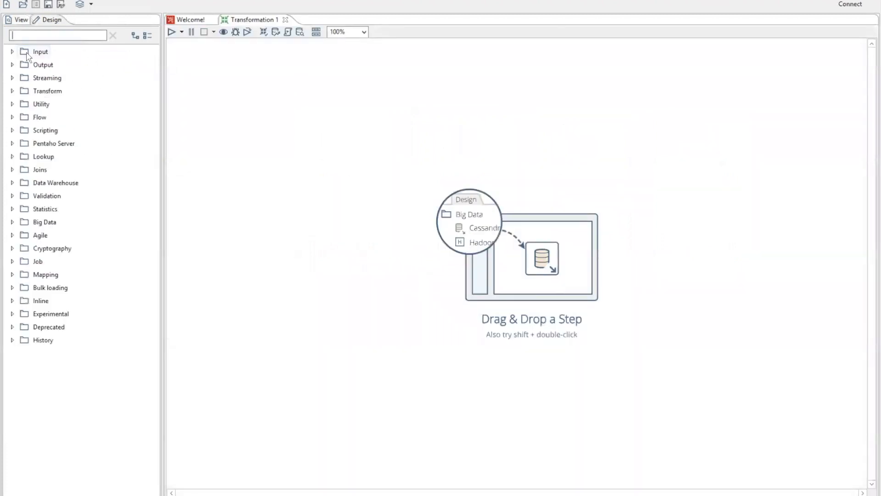
left_click(12, 52)
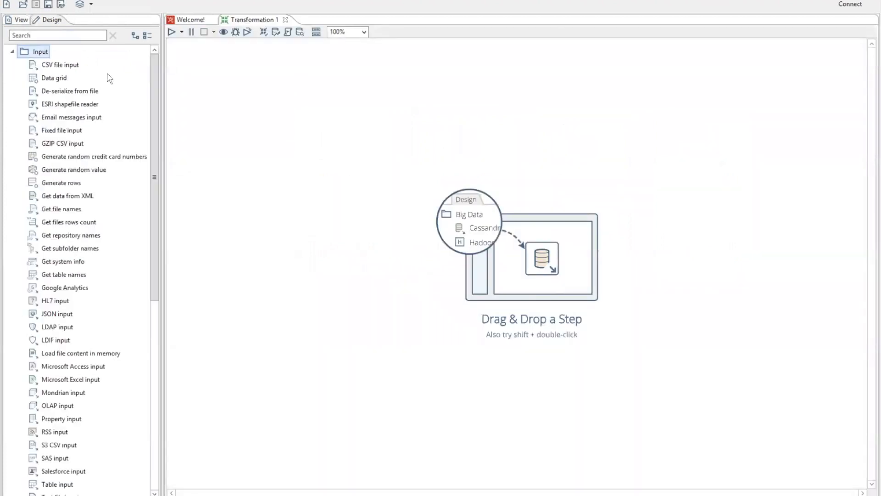
left_click(59, 67)
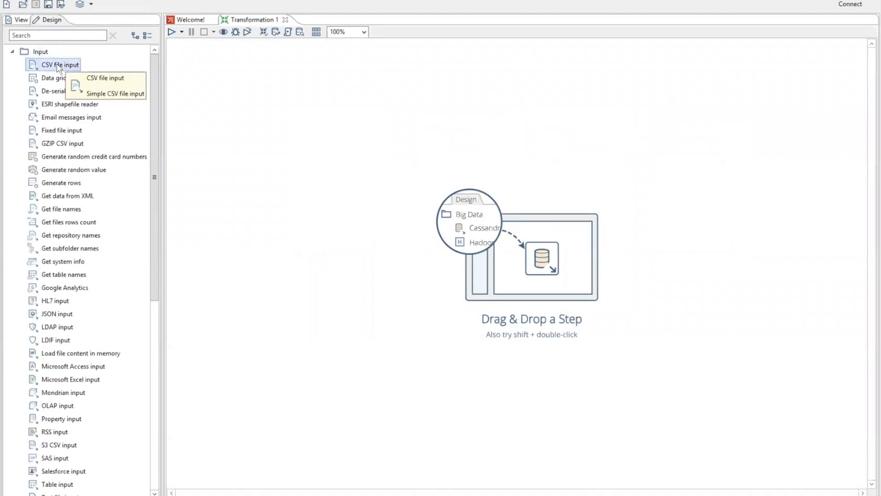
left_click_drag(58, 68, 281, 165)
mouse_move(288, 166)
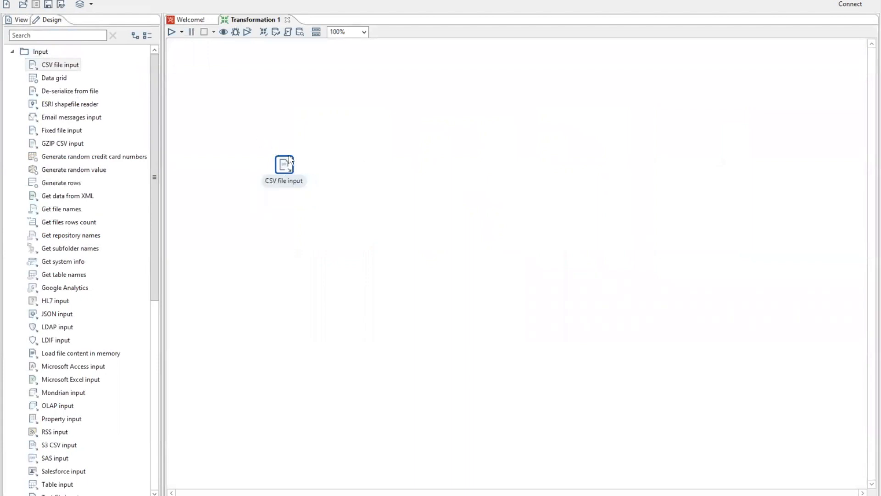
right_click(286, 167)
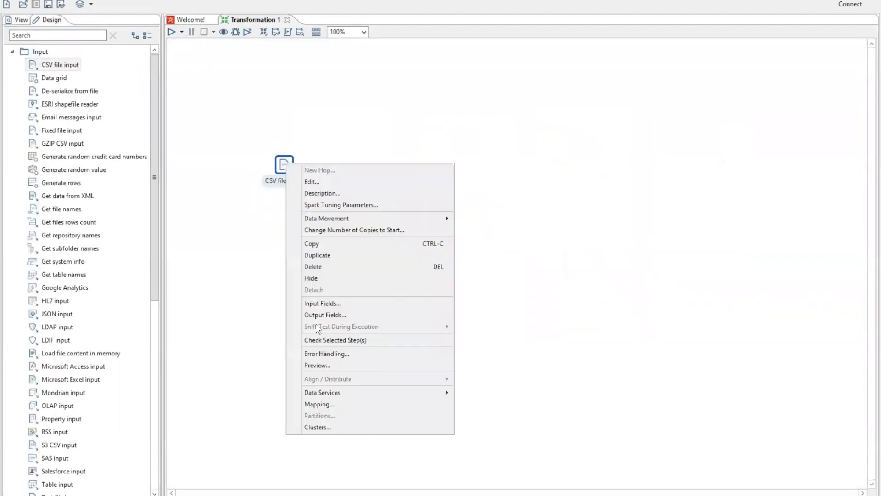
left_click(334, 273)
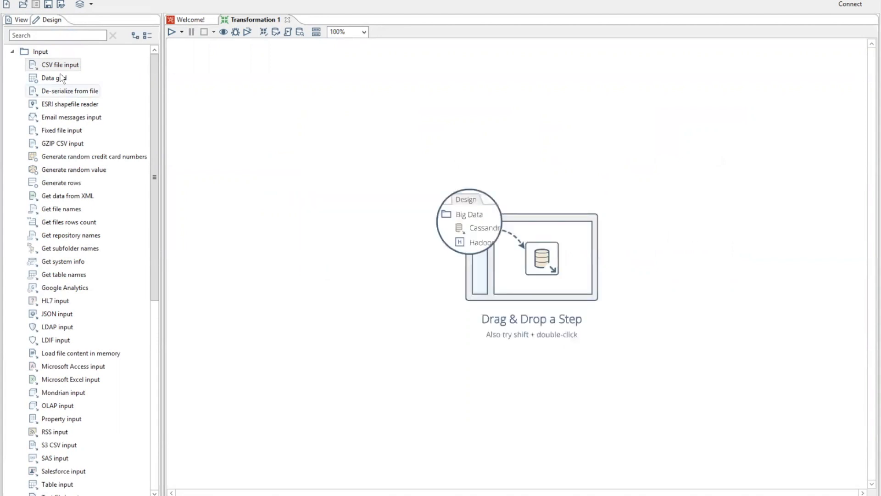
Step: Add a CSV file input step and, to its right, an XML output step to the transformation canvas
double_click(59, 69, "shift")
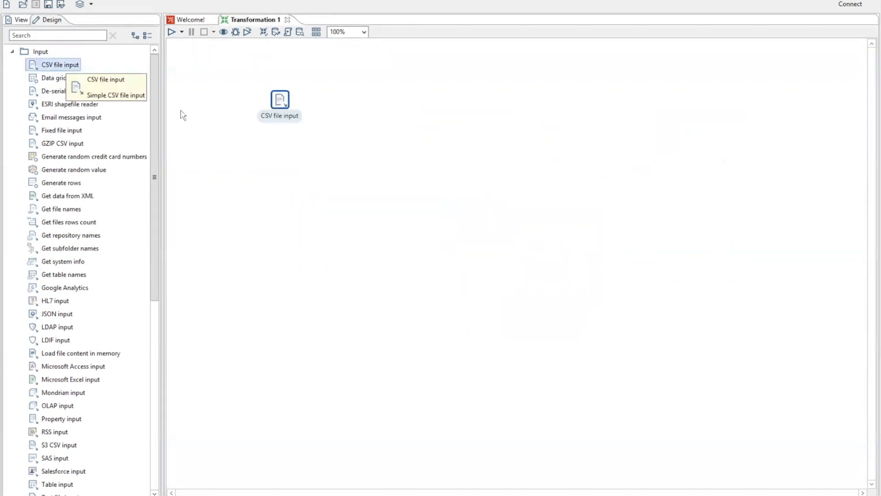
left_click(253, 177)
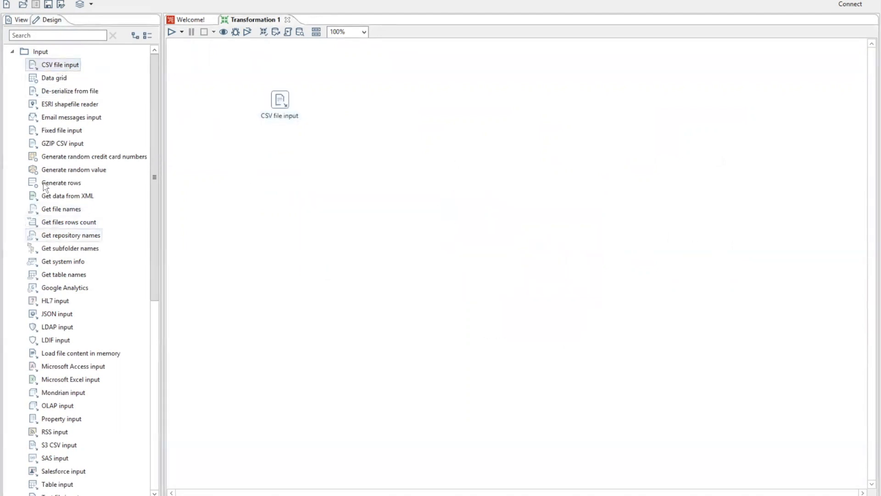
left_click(15, 56)
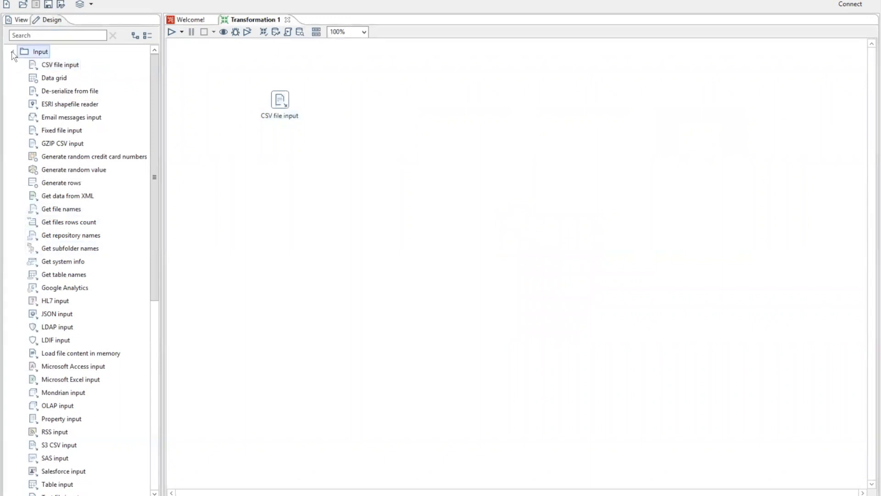
left_click(13, 52)
left_click(14, 65)
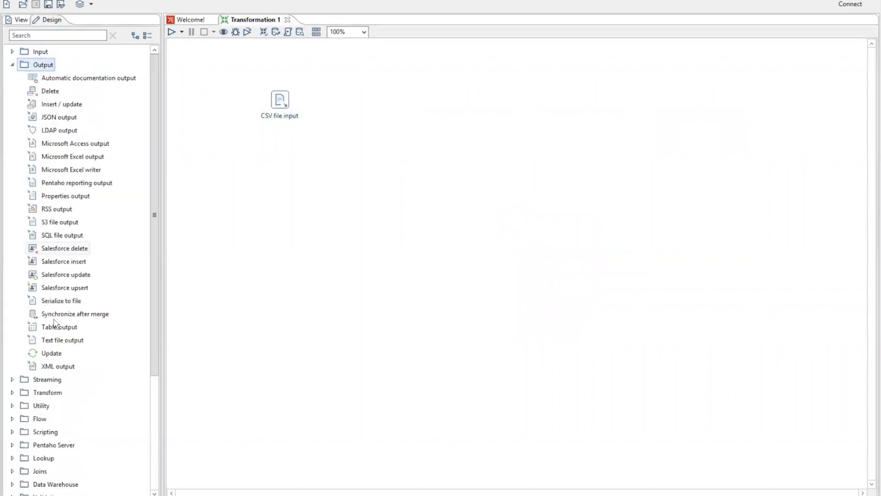
left_click(69, 366)
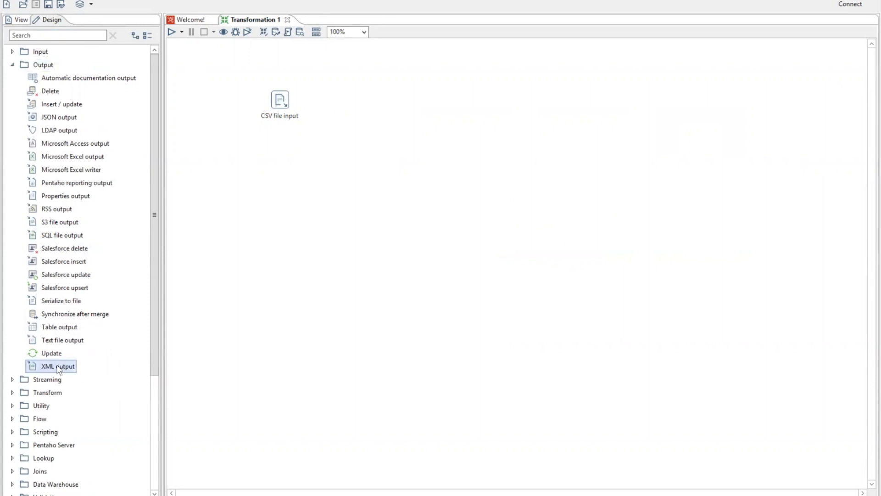
left_click_drag(58, 367, 401, 104)
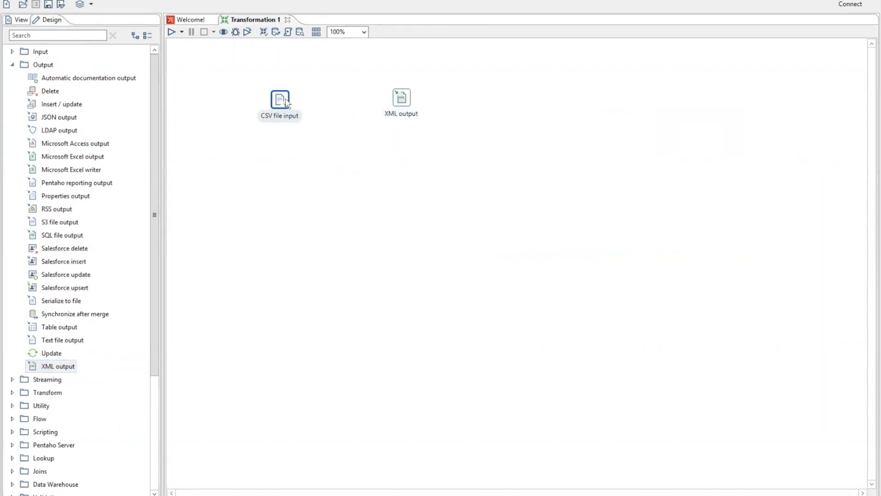
Step: Connect the CSV file input step to the XML output step with a hop, using the main output of step
mouse_move(286, 100)
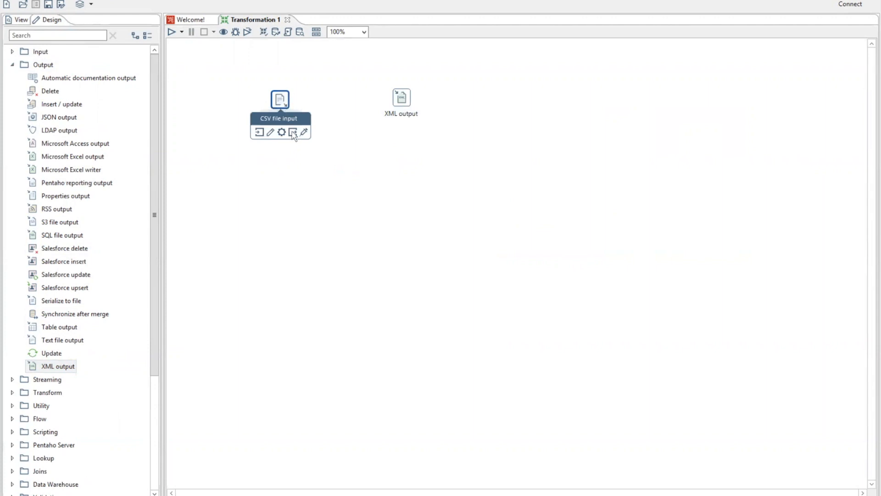
left_click_drag(294, 135, 398, 102)
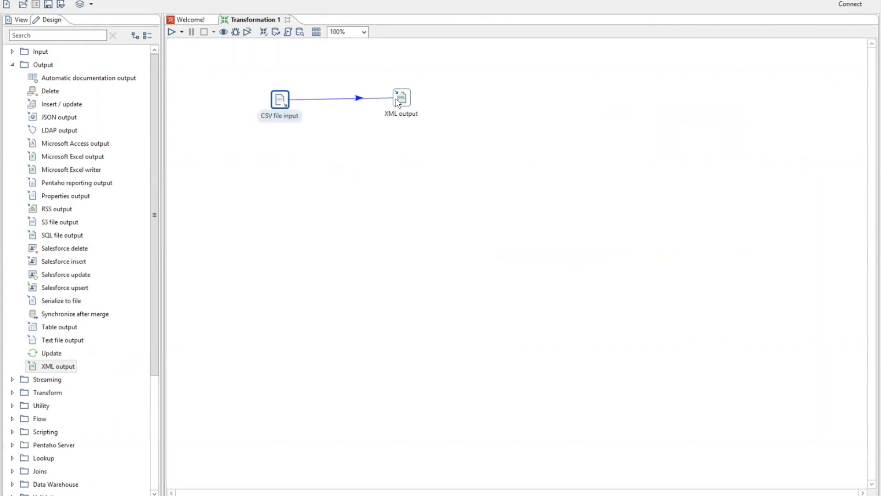
left_click(395, 100)
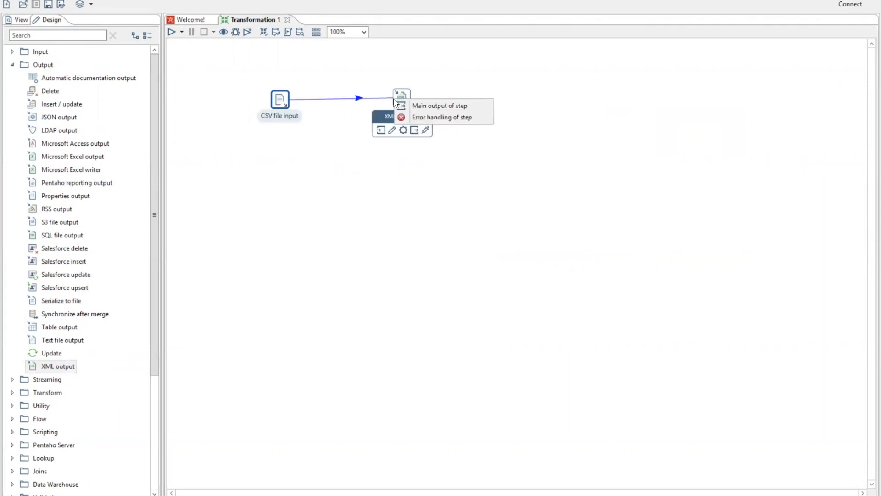
left_click(409, 107)
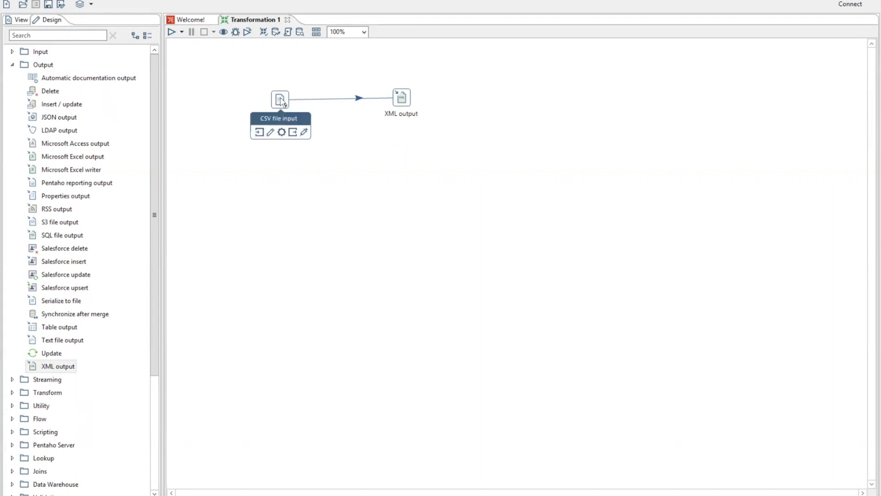
Step: Open the CSV file input settings and set the step name to "CSV daftar film netflix"
double_click(282, 102)
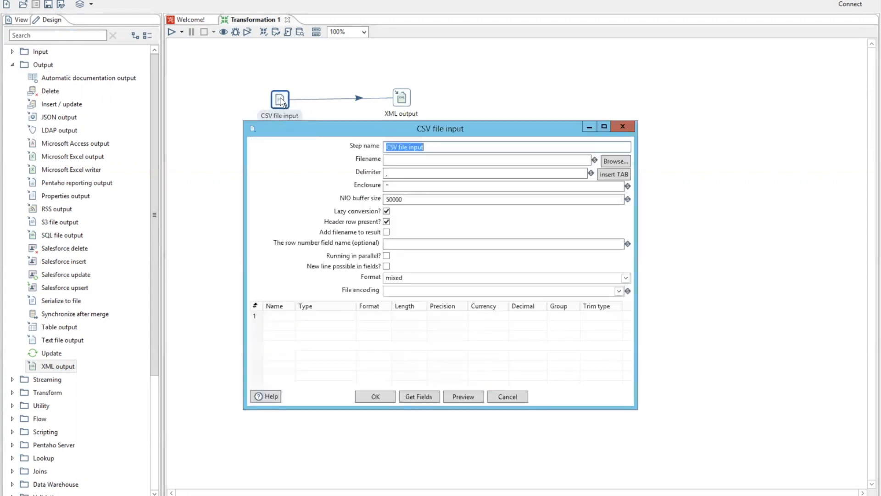
left_click(432, 147)
key("BackSpace")
type("daftar film netflix")
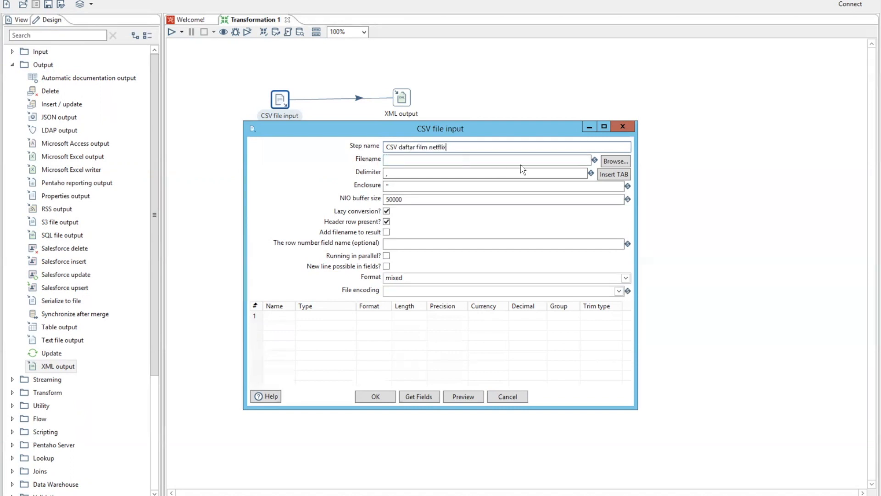
Step: Set the CSV input's source file to C:\data-integration\Latihan\Input\netflix_titles.csv
left_click(614, 161)
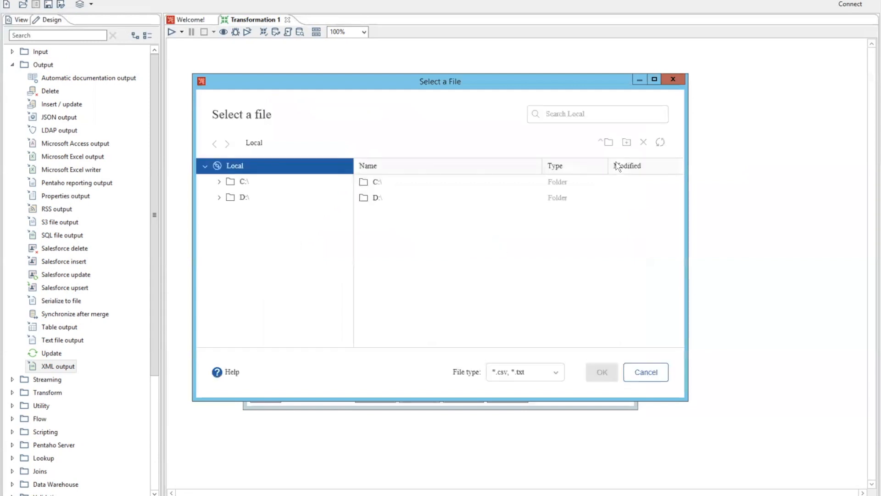
double_click(384, 183)
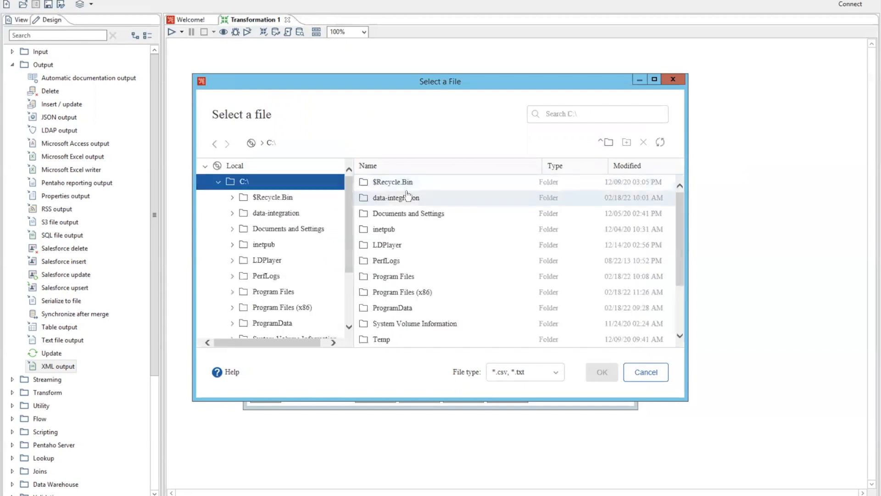
double_click(407, 198)
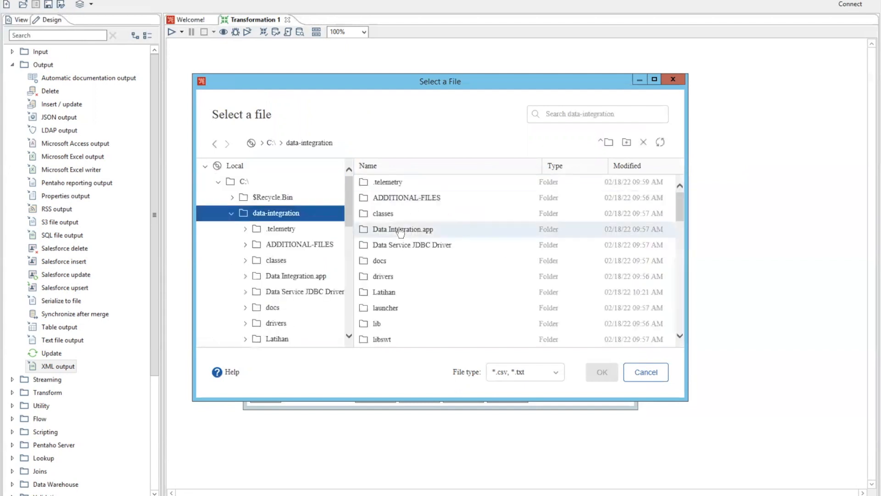
double_click(396, 292)
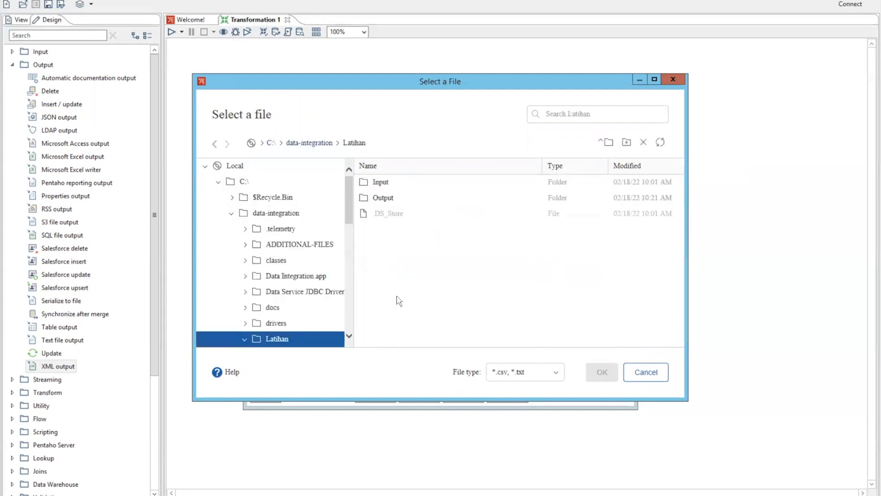
double_click(395, 184)
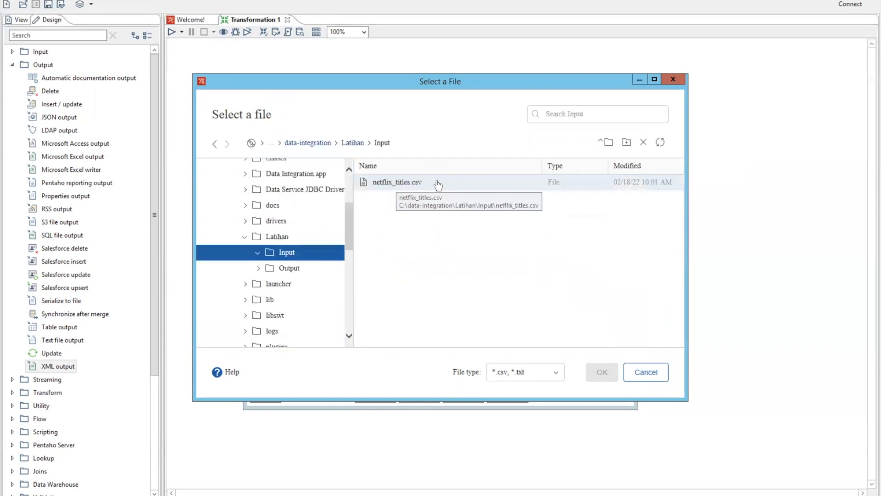
double_click(405, 183)
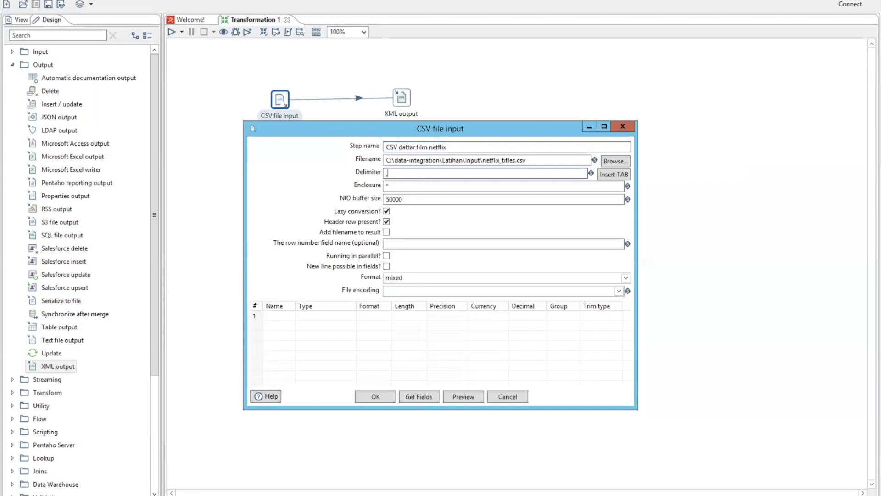
Step: Switch to File Explorer and open netflix_titles.csv from Latihan\Input in Notepad to examine which delimiter separates its columns
left_click(92, 495)
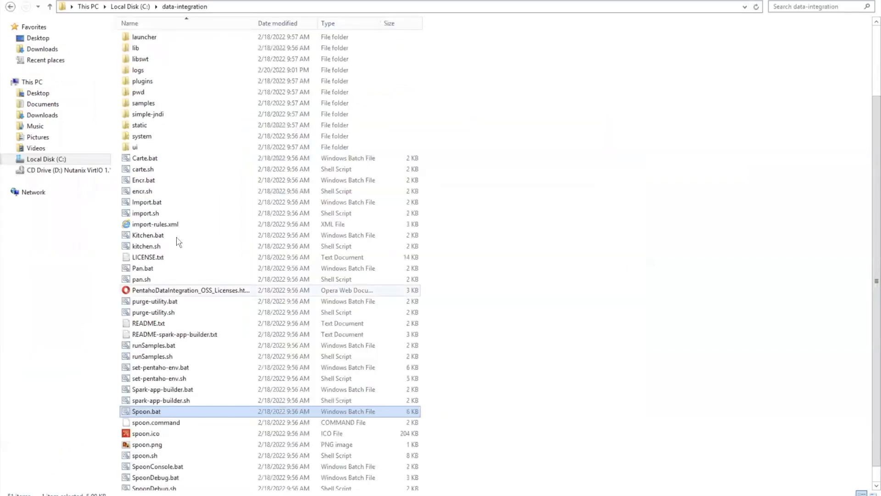
scroll(205, 193, "up", 3)
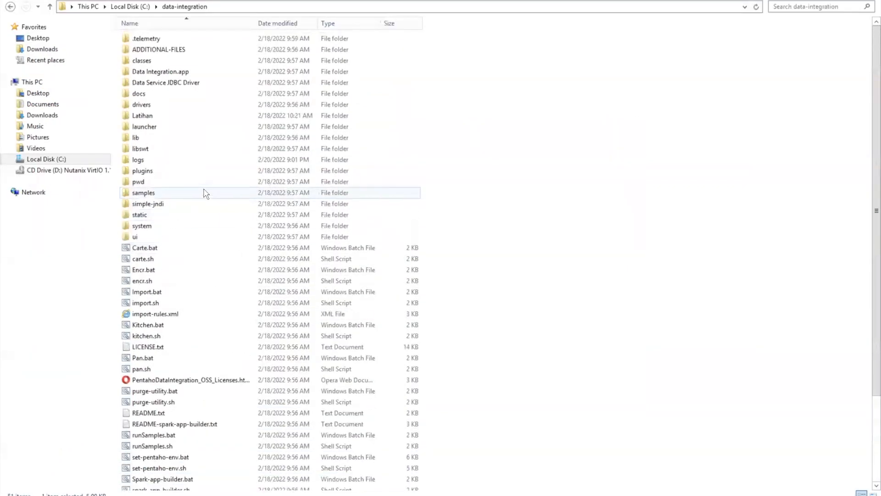
double_click(158, 117)
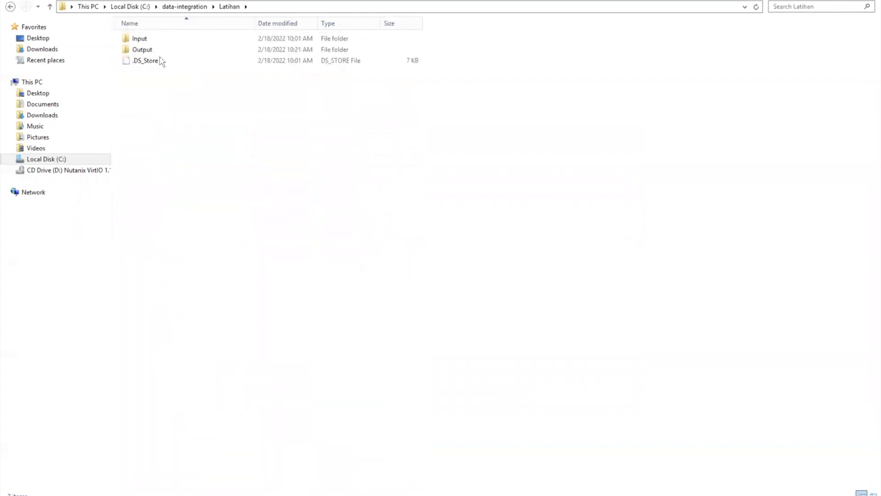
double_click(153, 41)
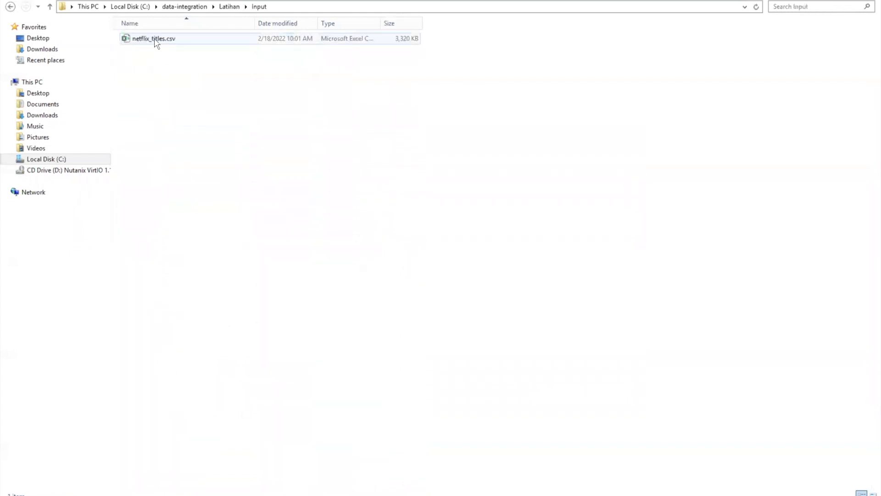
right_click(178, 42)
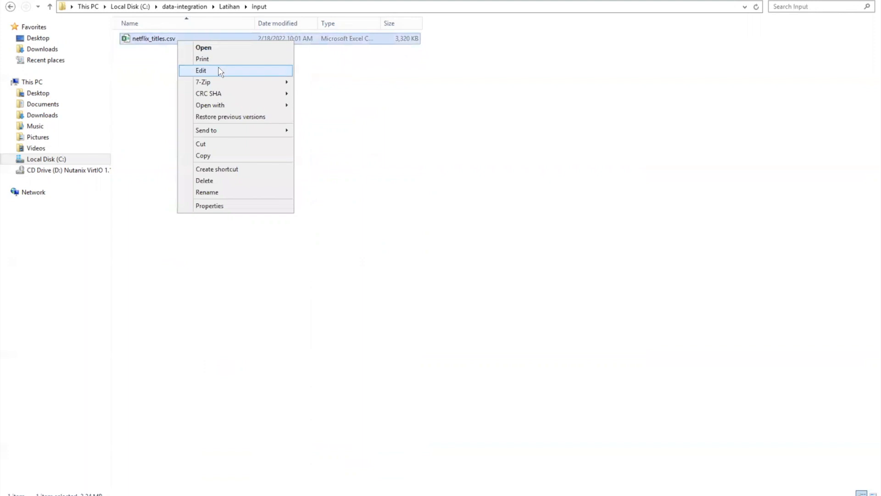
left_click(219, 71)
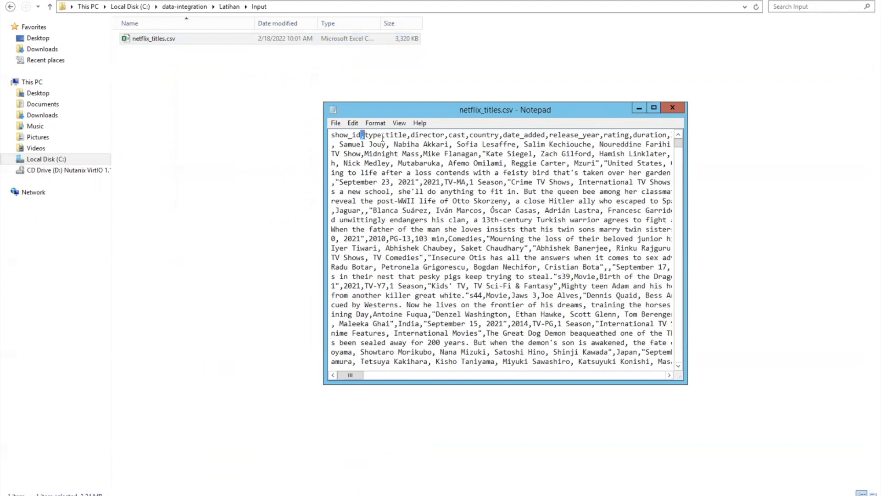
left_click_drag(382, 136, 386, 136)
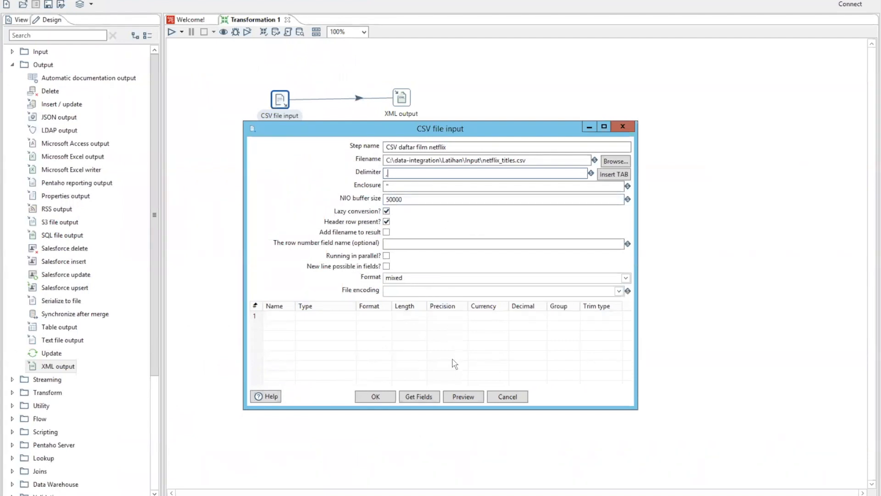
Step: Back in Spoon, get the fields from the CSV file and enlarge the settings dialog to show the whole field list
left_click(426, 397)
left_click(466, 300)
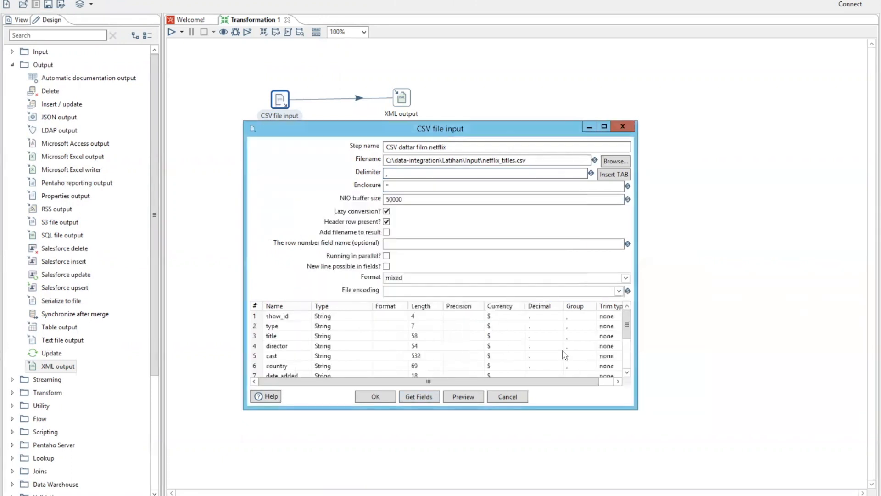
left_click_drag(630, 426, 627, 466)
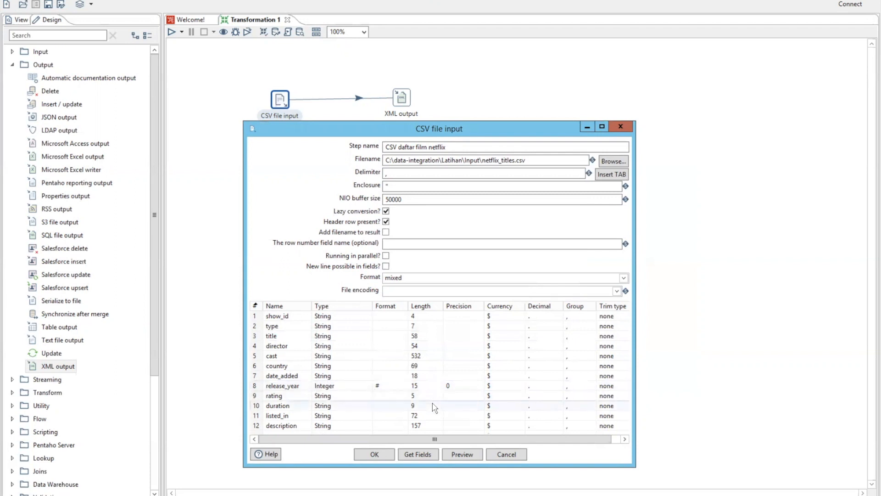
Step: Preview 1000 rows of the CSV data, look through them, and accept the CSV file input settings
left_click(463, 454)
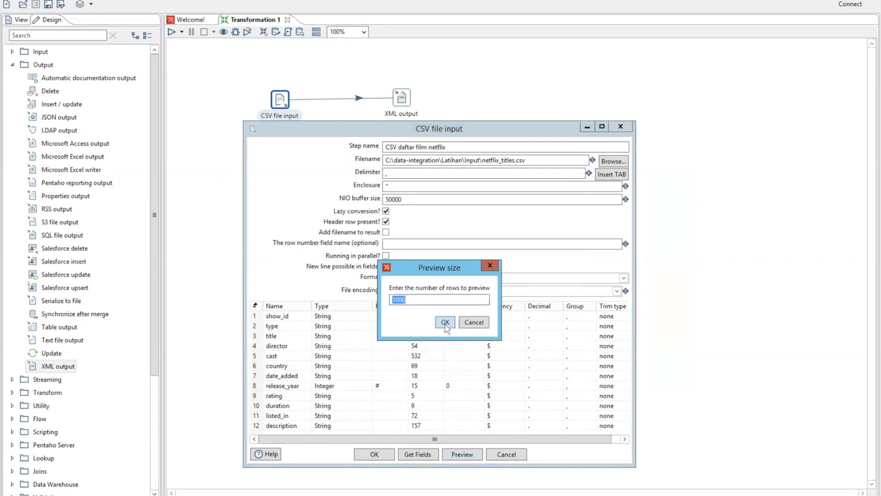
left_click(445, 323)
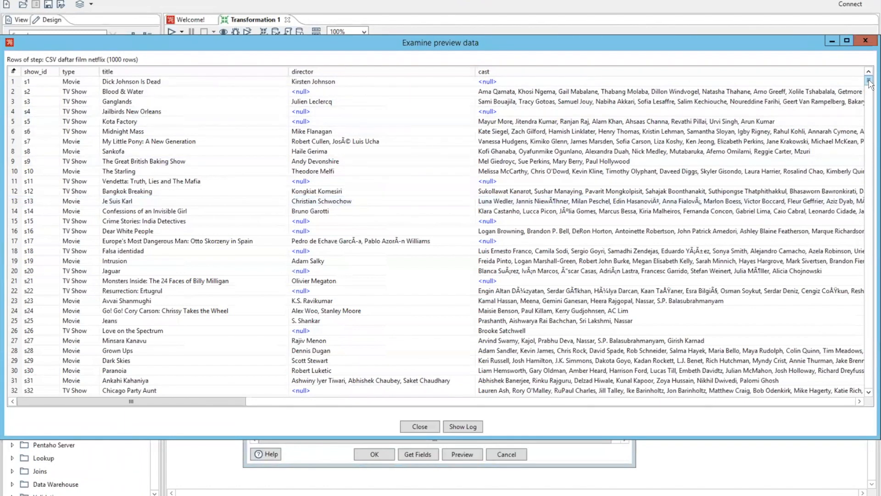
left_click(869, 104)
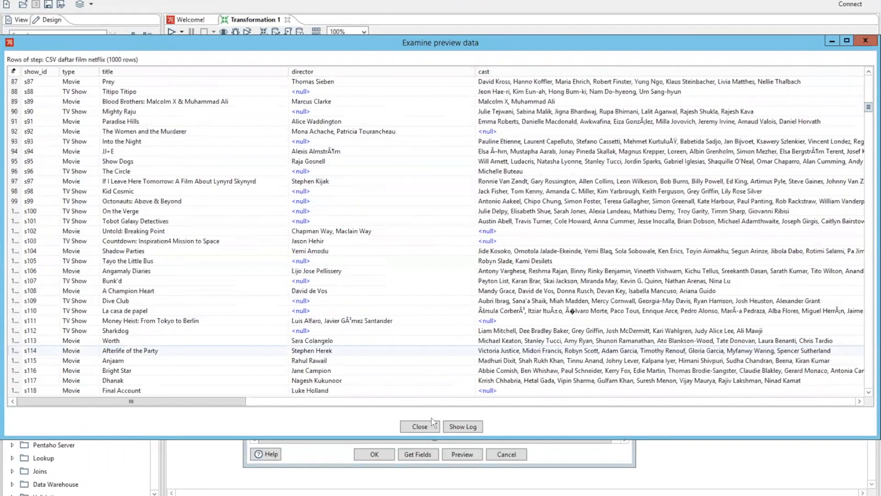
left_click(419, 426)
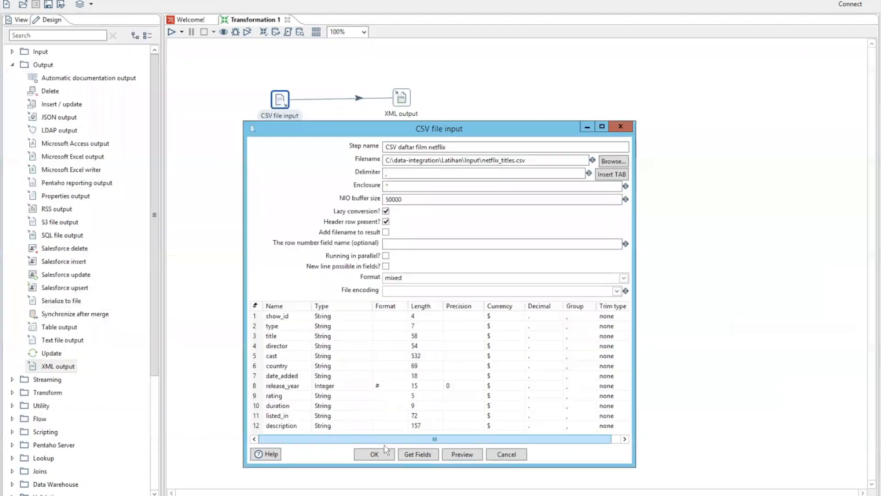
left_click(374, 454)
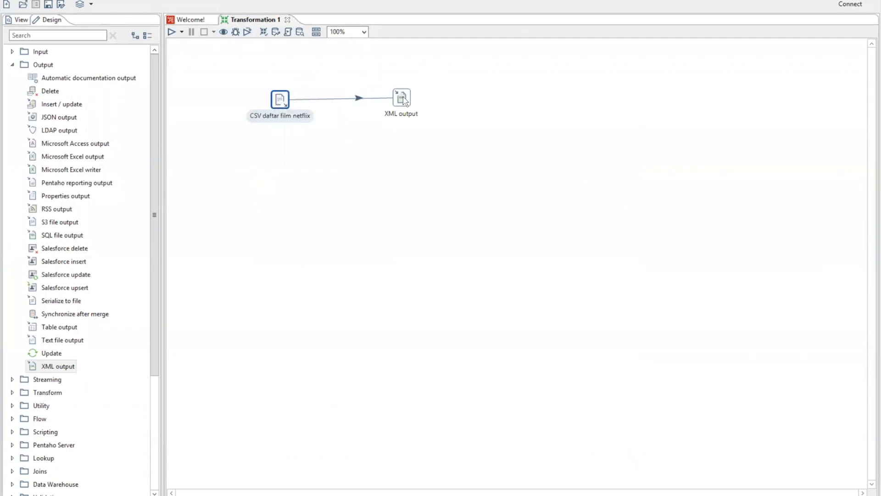
Step: Open the XML output settings and set the step name to "XML daftar film netflix"
mouse_move(403, 100)
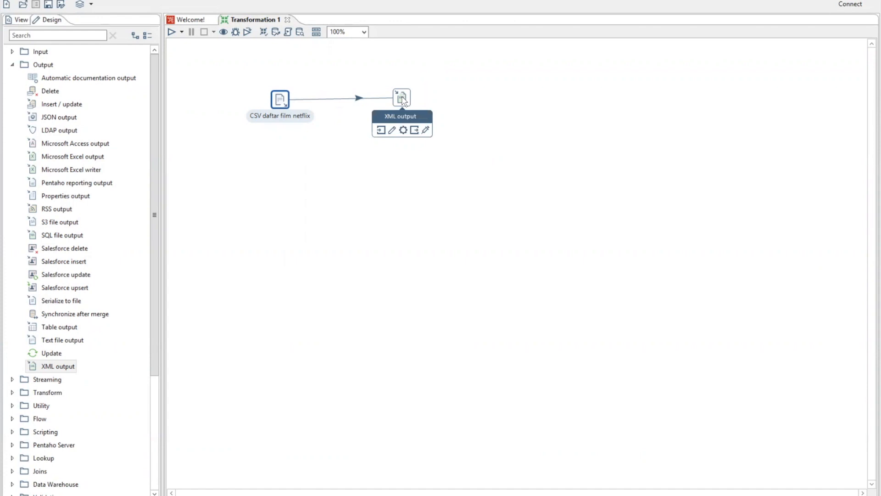
left_click(403, 100)
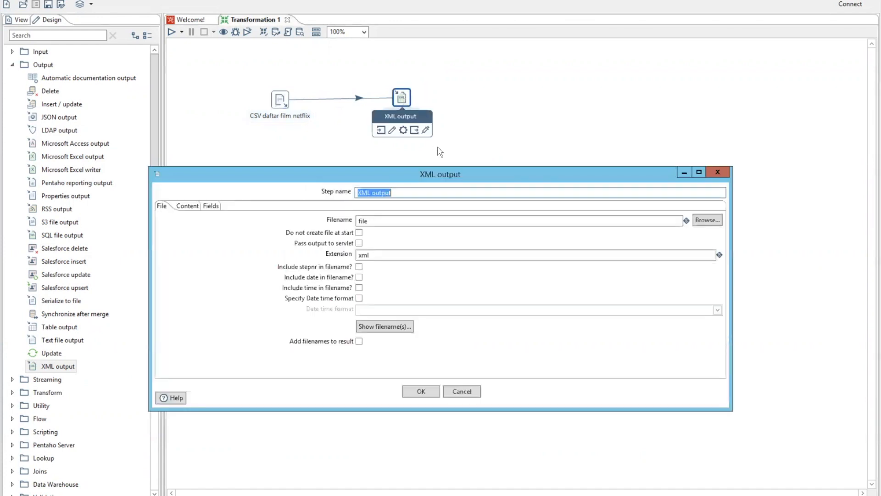
left_click(401, 194)
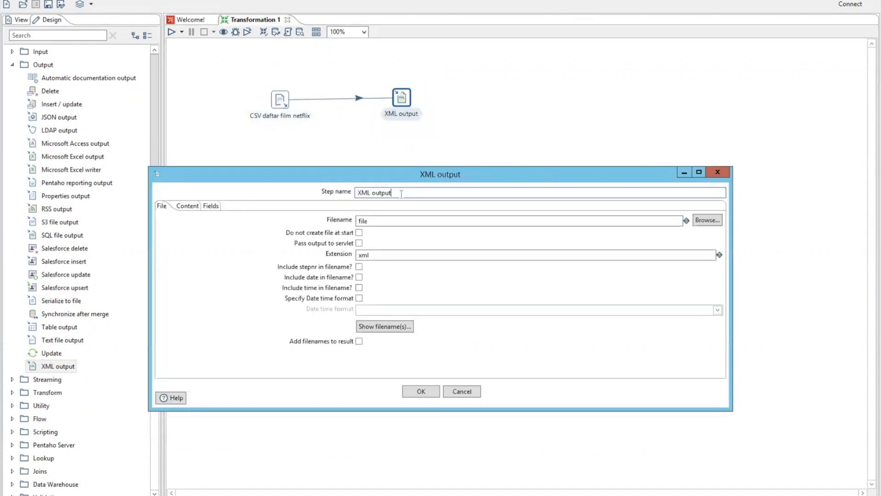
key("BackSpace")
key("BackSpace")
key("BackSpace")
key("BackSpace")
key("BackSpace")
key("BackSpace")
type("daftar film netflix")
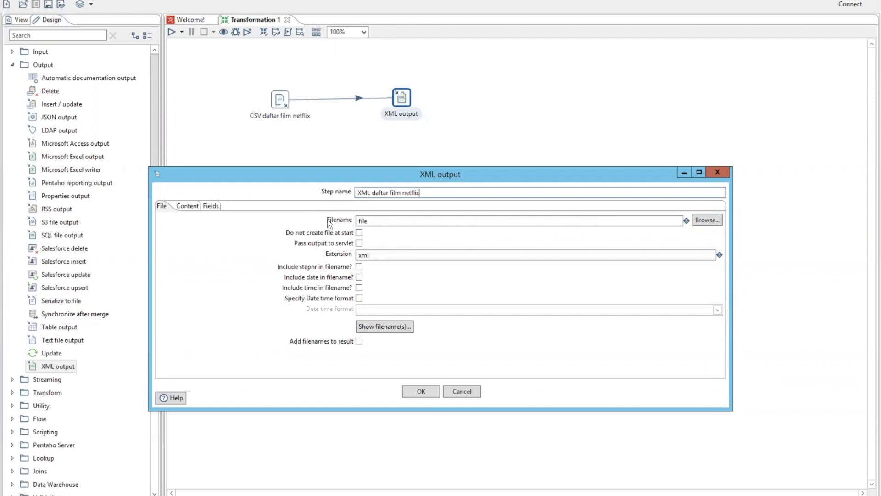
Step: Browse for the XML output's save location and open the folder C:\data-integration\Latihan\Output
left_click(706, 221)
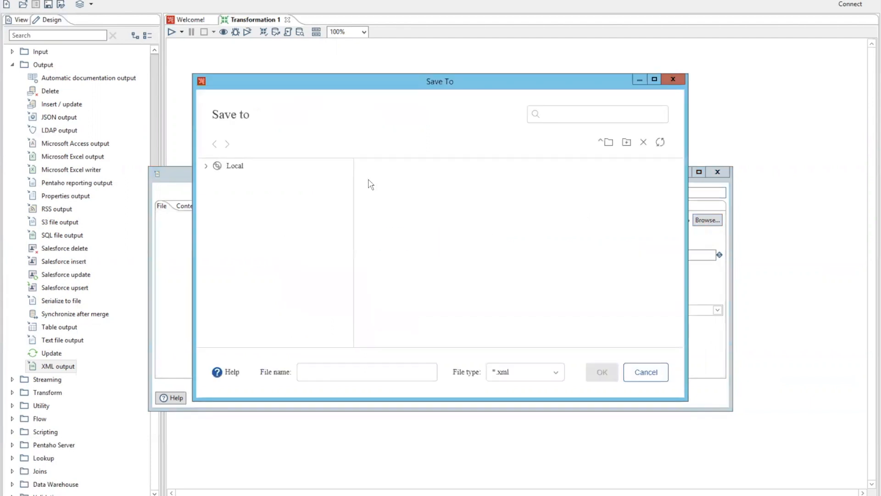
left_click(206, 167)
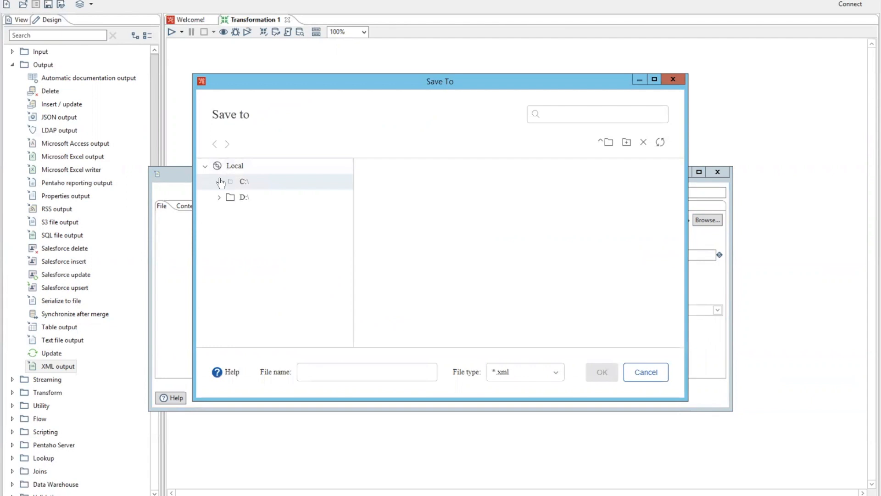
left_click(219, 182)
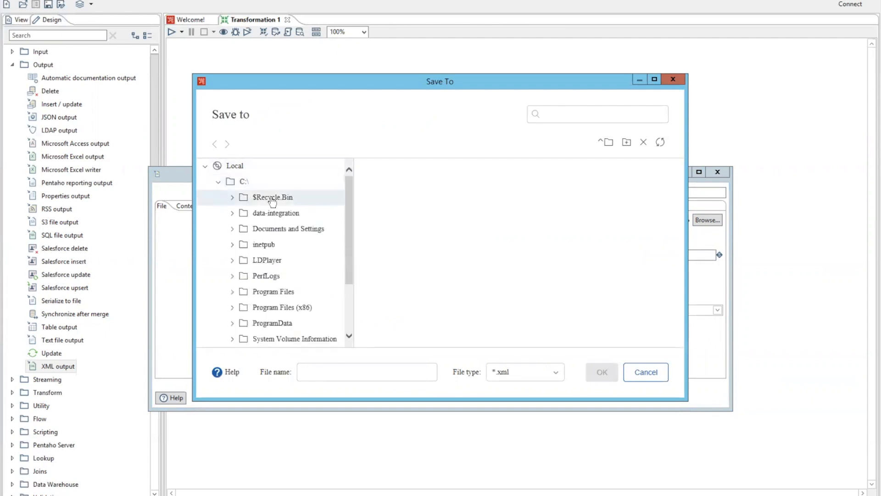
left_click(233, 213)
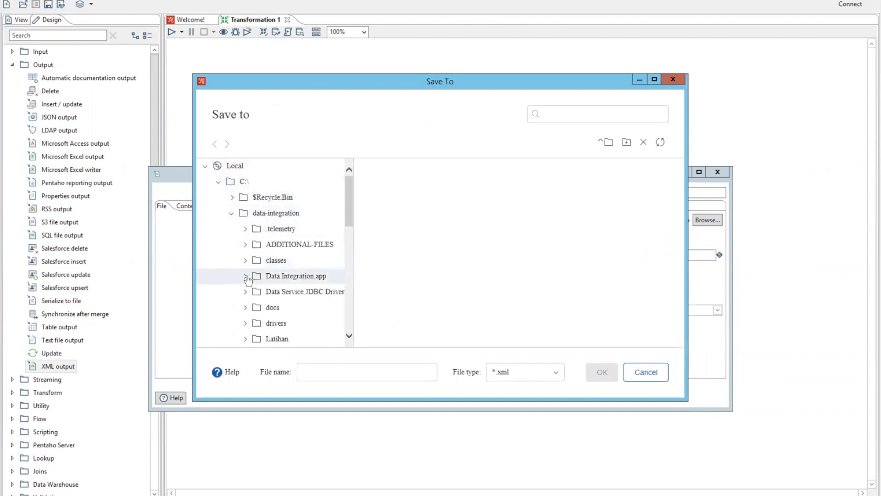
left_click(275, 338)
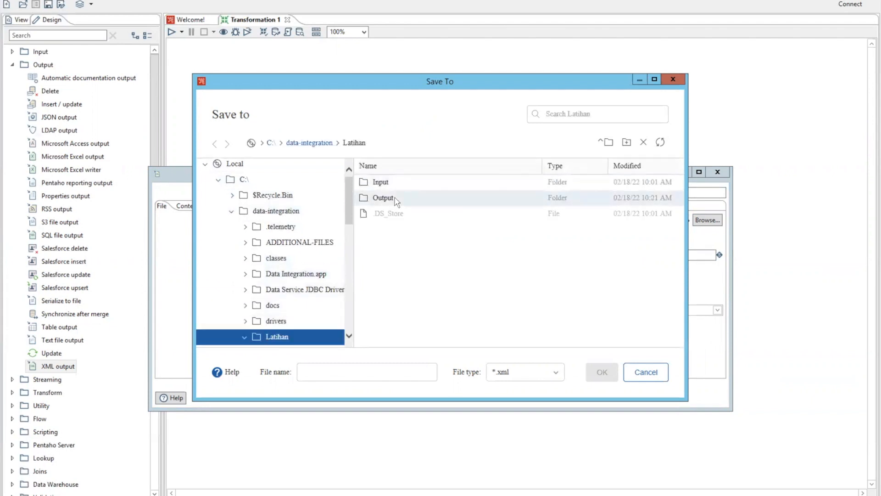
left_click(396, 200)
double_click(397, 200)
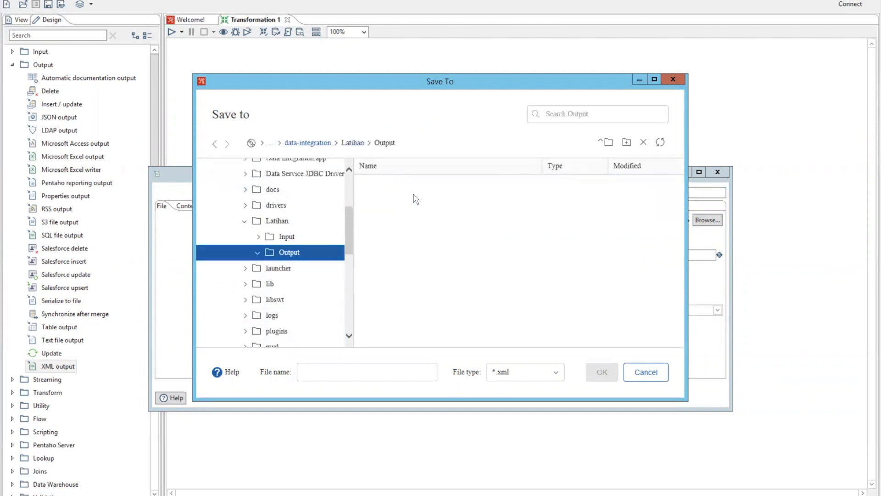
Step: Name the output file daftar_film_xml and confirm it as the XML output's target file
left_click(342, 370)
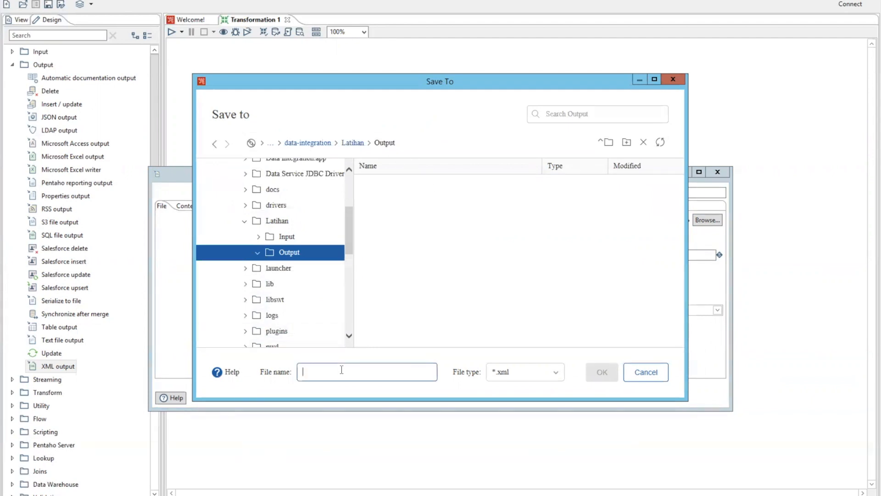
type("absa")
key("BackSpace")
key("BackSpace")
key("BackSpace")
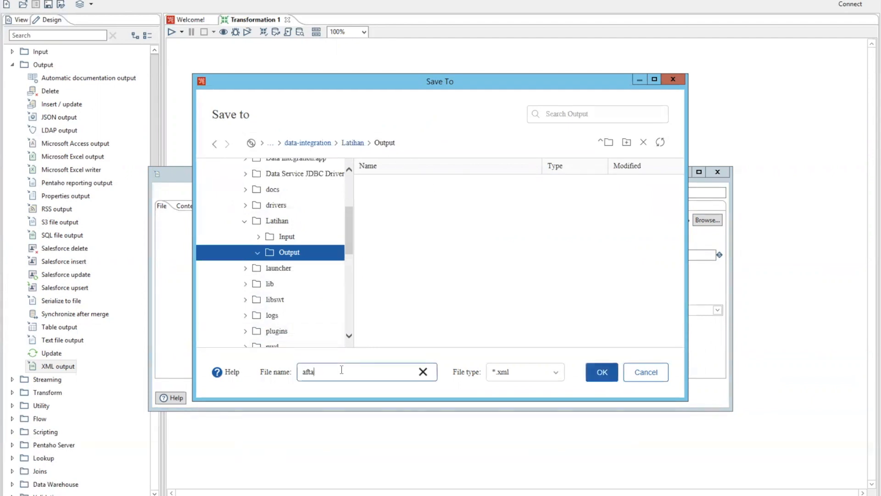
key("BackSpace")
type("daftar_film_")
type("xml")
left_click(603, 372)
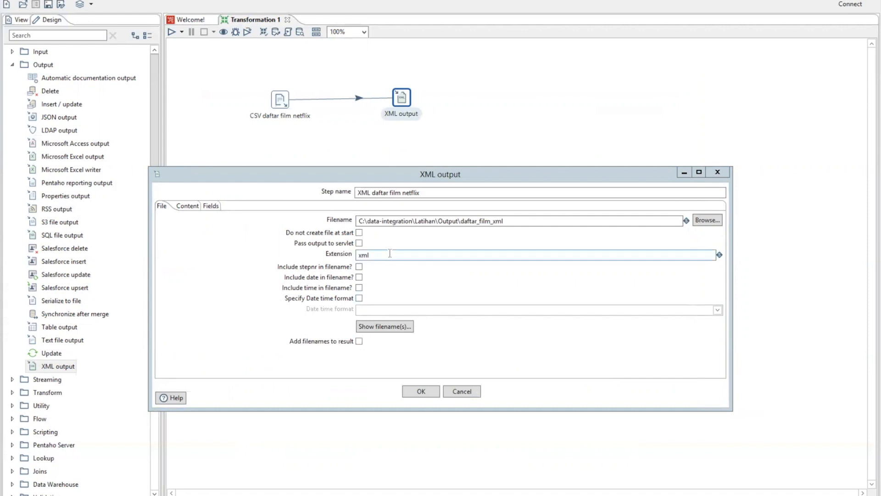
Step: Check the full output file path of the XML output and accept its settings
left_click(388, 327)
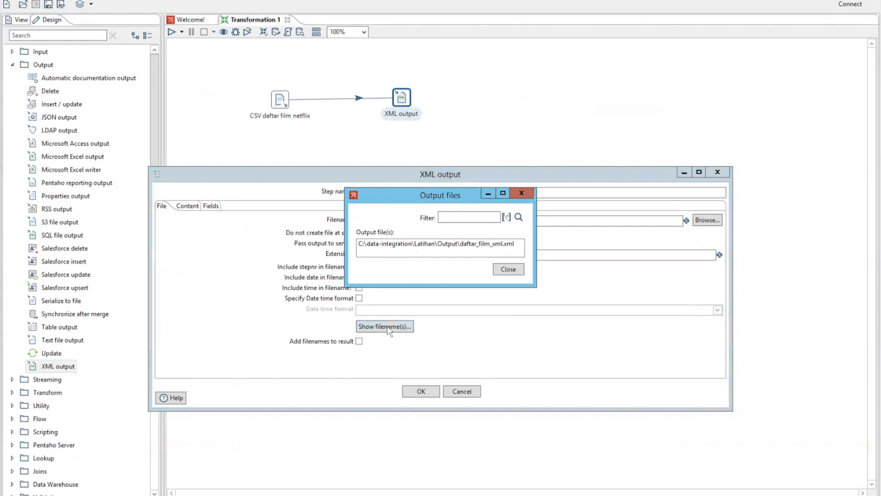
left_click(505, 271)
left_click(421, 391)
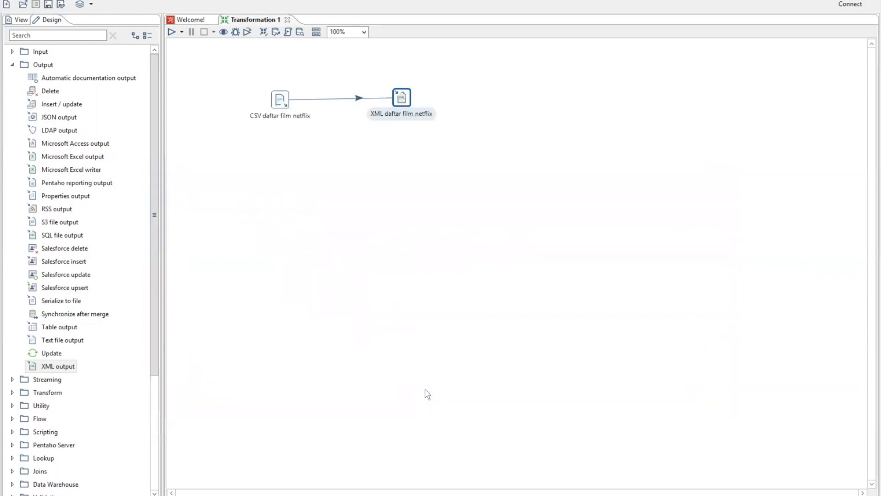
left_click(392, 330)
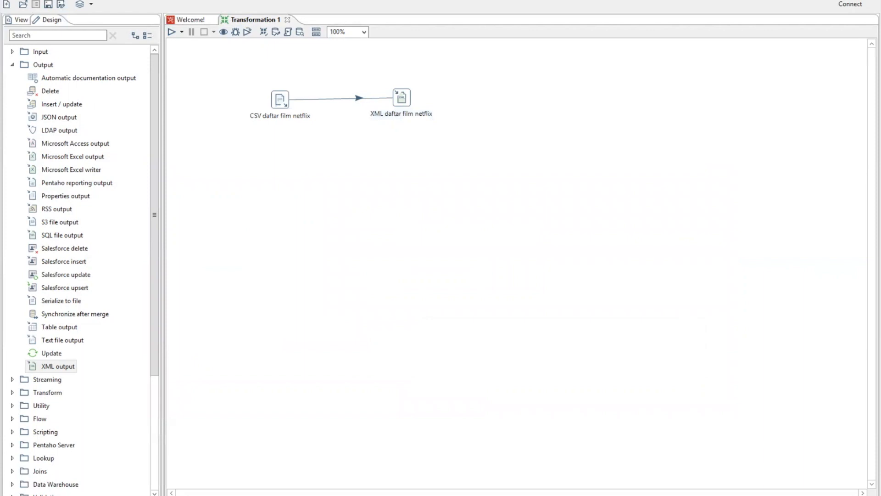
Step: Save the transformation as latihan1 in the Latihan folder
left_click(8, 1)
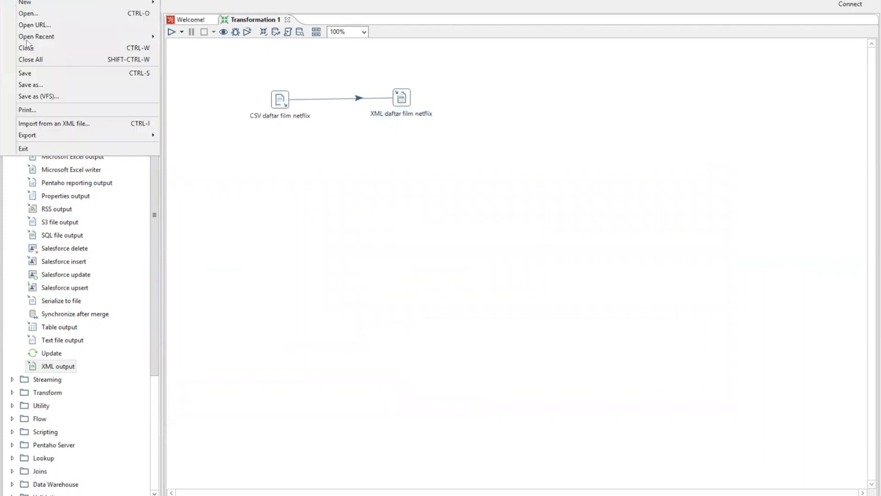
left_click(42, 75)
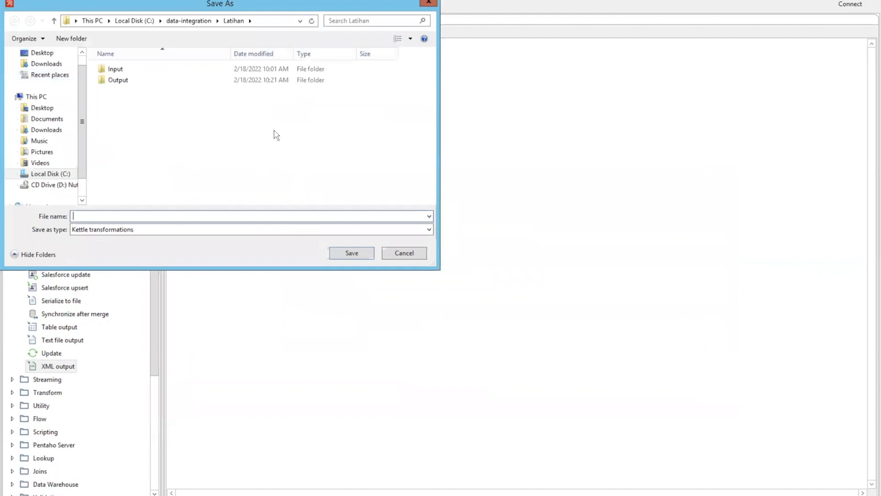
type("latihan1")
left_click(352, 253)
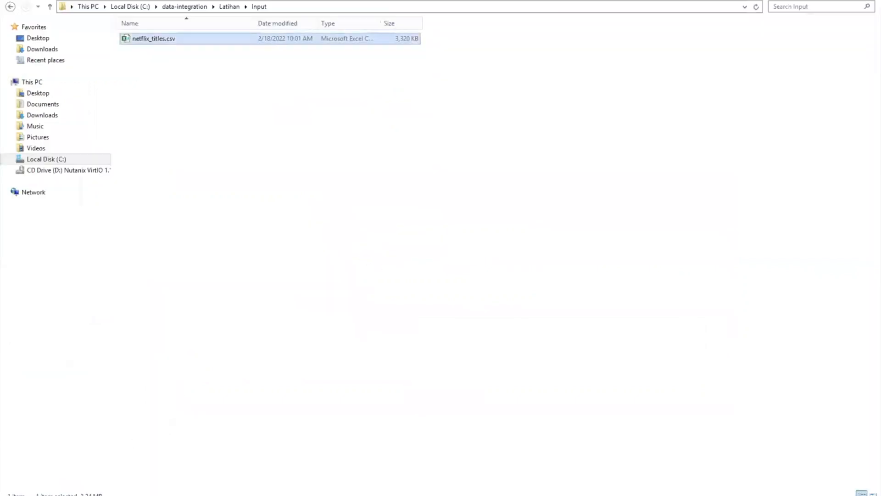
Step: In File Explorer, open the Latihan\Output folder and refresh it to check its contents before running
left_click(230, 7)
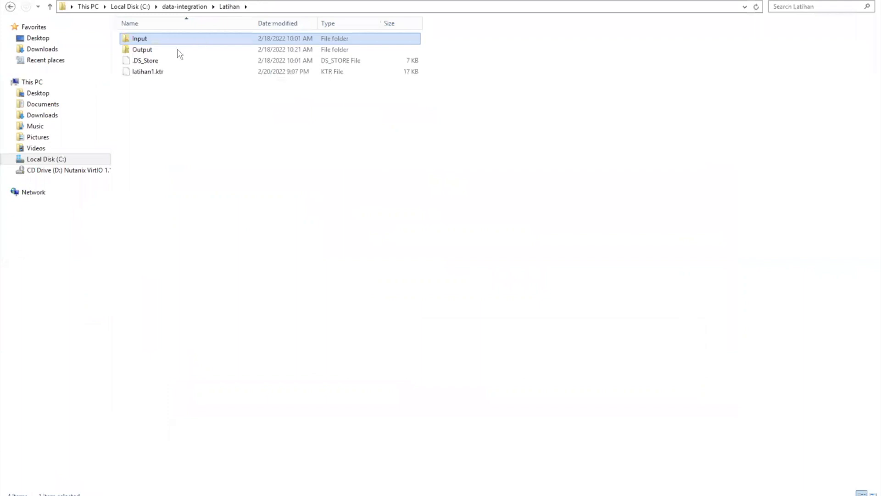
double_click(179, 50)
right_click(216, 87)
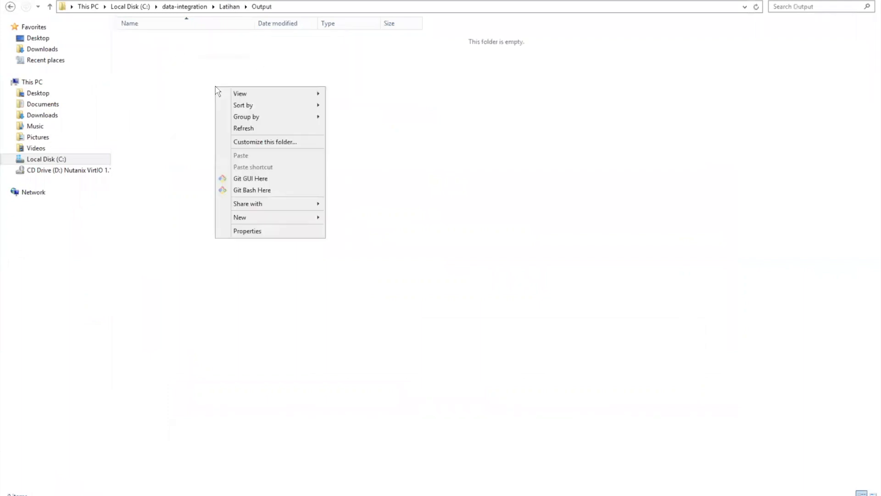
left_click(239, 128)
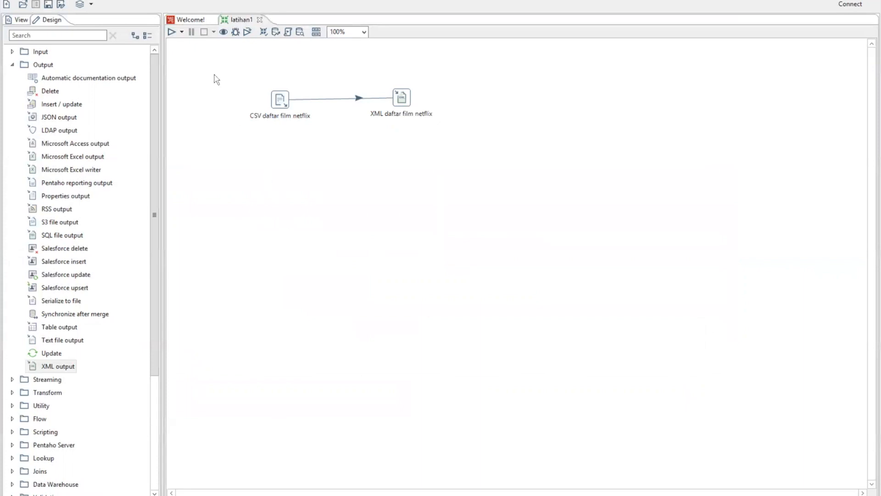
Step: Back in Spoon, run the latihan1 transformation with the Pentaho local configuration and check the end of its execution log
left_click(171, 33)
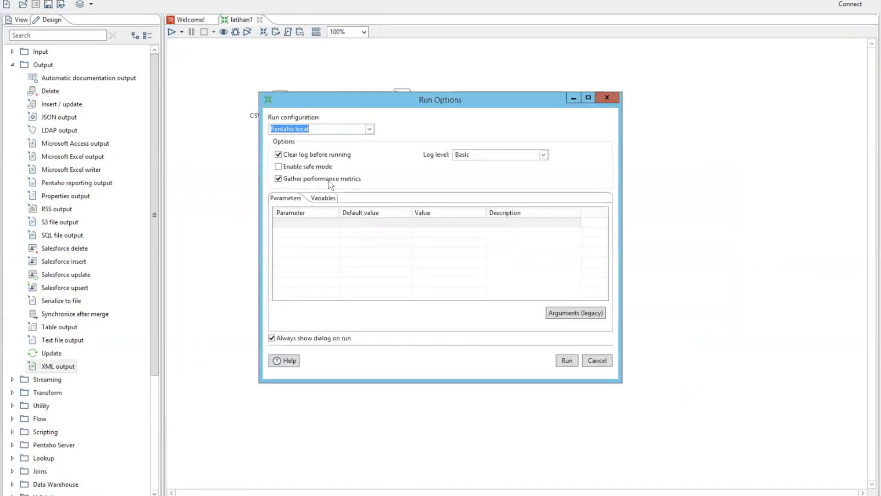
left_click(567, 362)
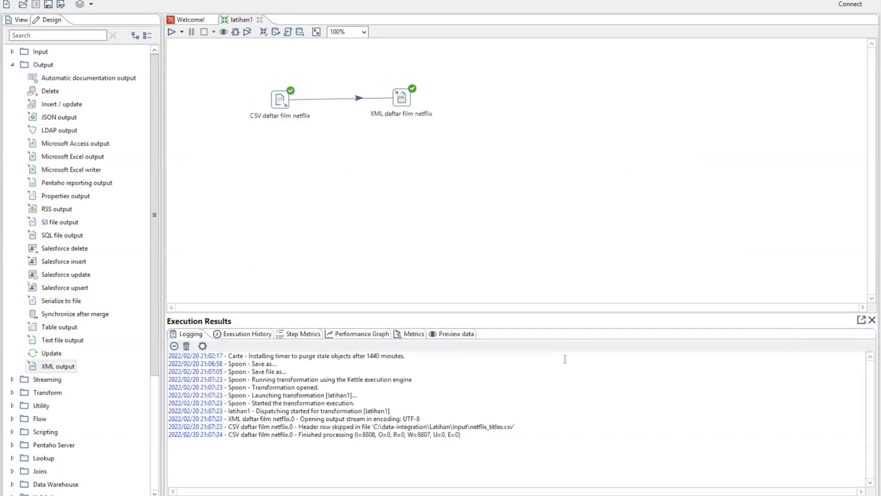
left_click_drag(343, 450, 252, 452)
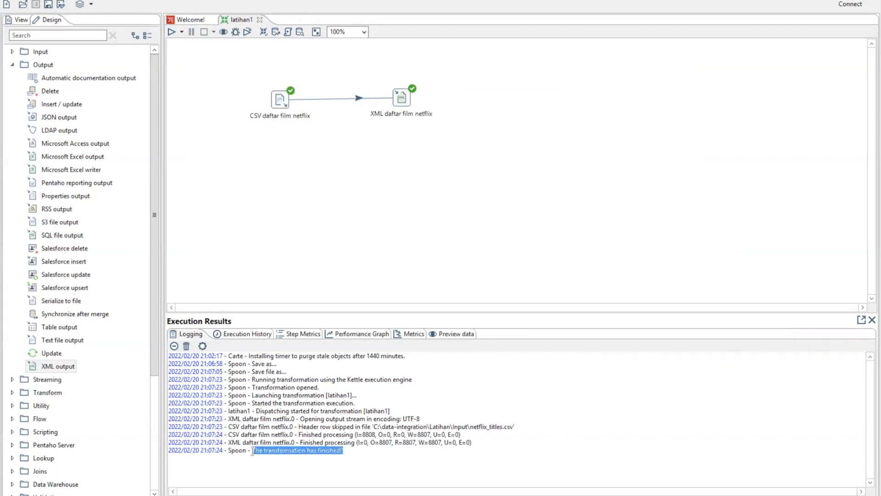
left_click(405, 466)
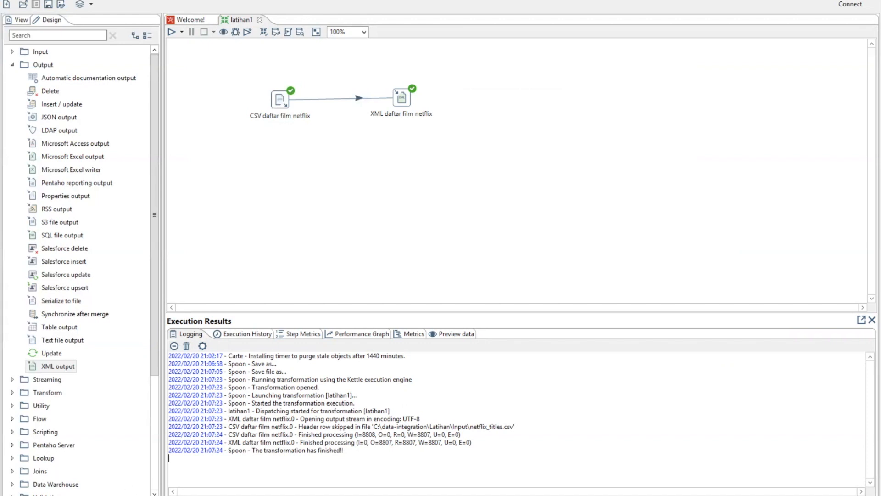
Step: Switch to File Explorer to check the Output folder for daftar_film_xml.xml, and return to Spoon
mouse_move(107, 495)
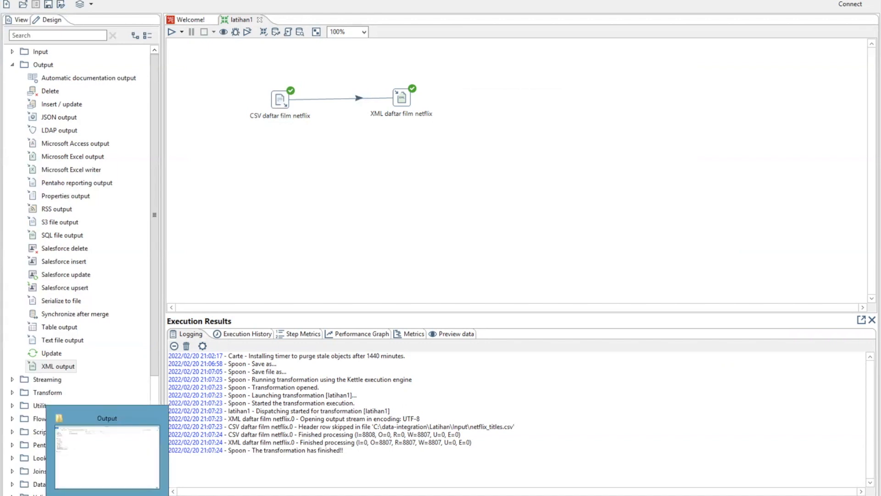
left_click(111, 434)
right_click(196, 106)
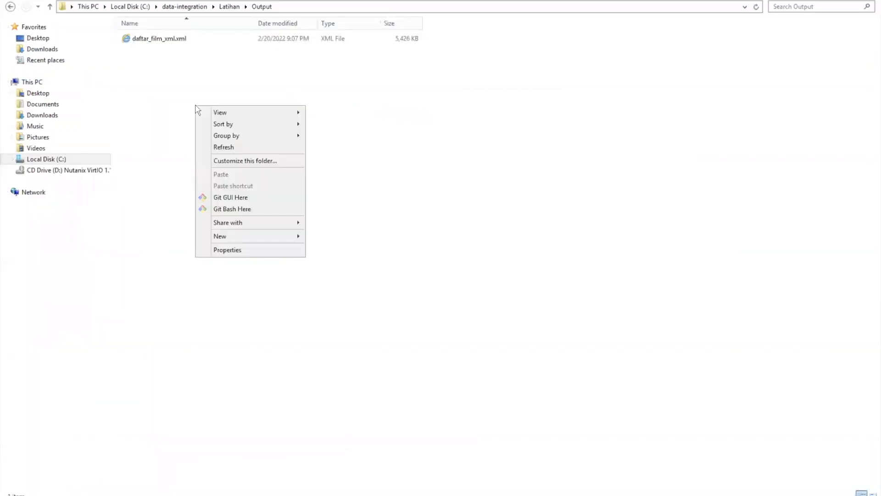
left_click(163, 91)
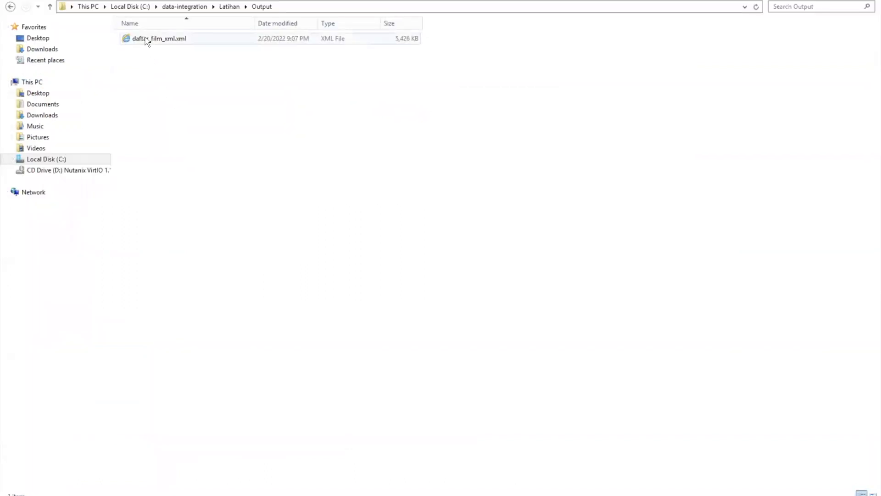
left_click_drag(146, 41, 151, 42)
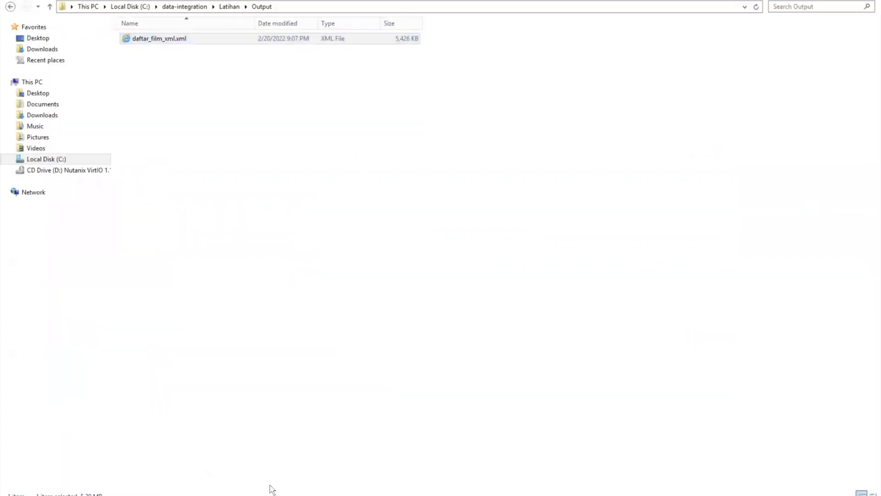
mouse_move(271, 495)
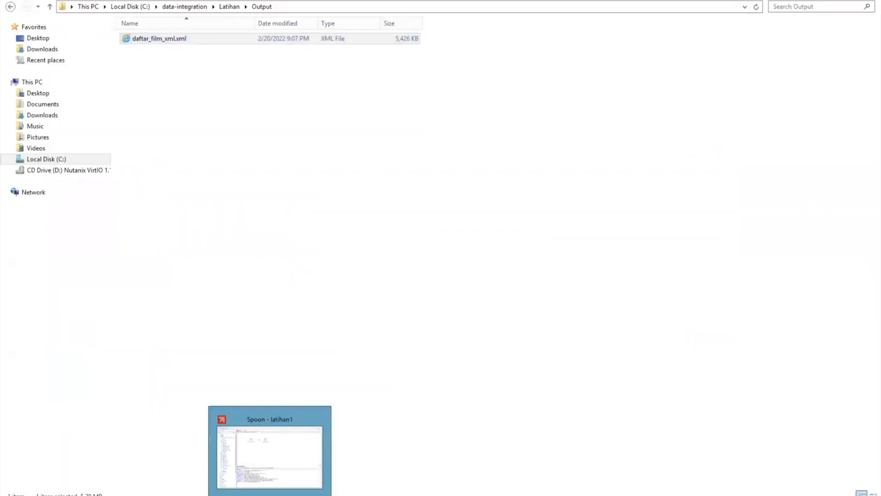
left_click(264, 457)
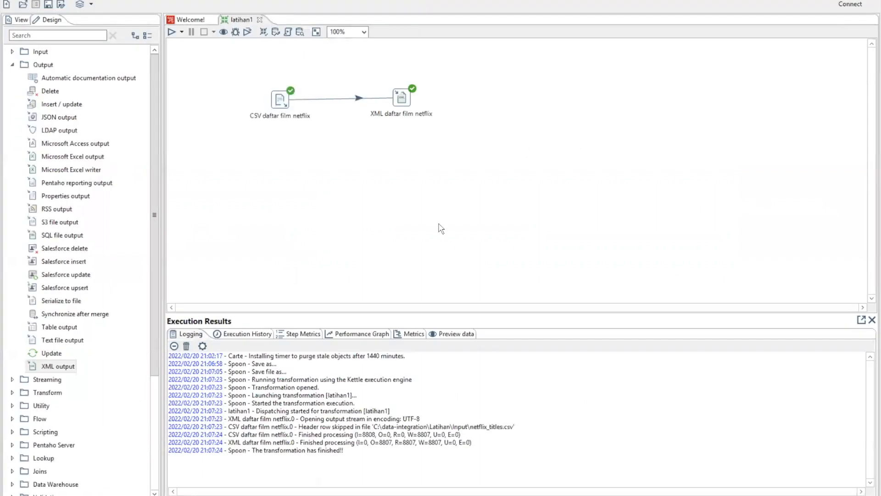